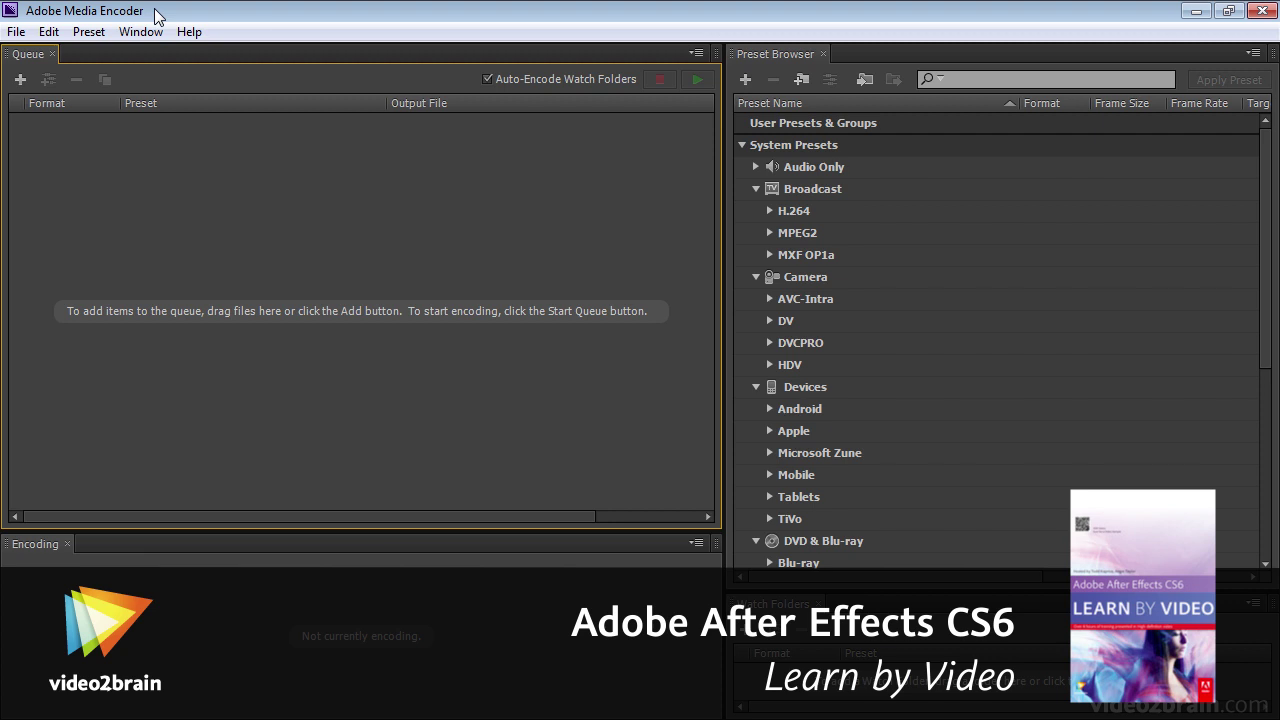
Start adding an After Effects composition and browse into the course's assets folder.
{"action": "left_click", "coordinate": [20, 34]}
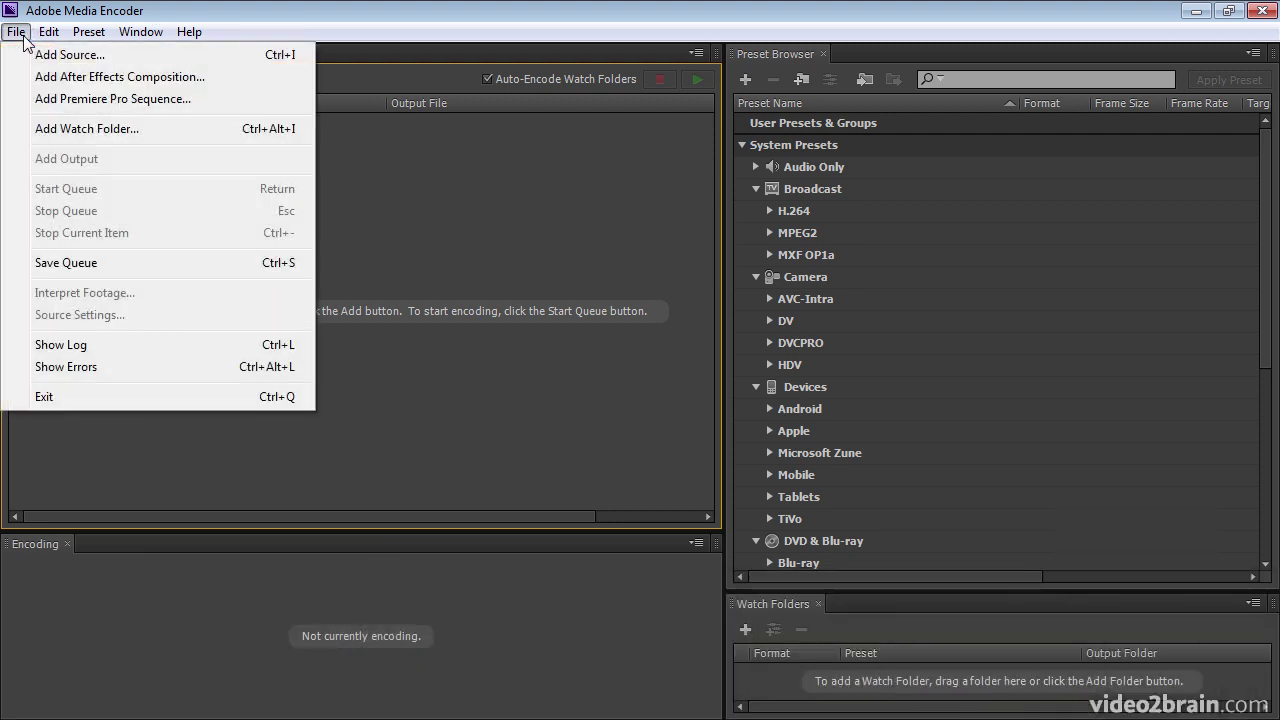
{"action": "left_click", "coordinate": [53, 80]}
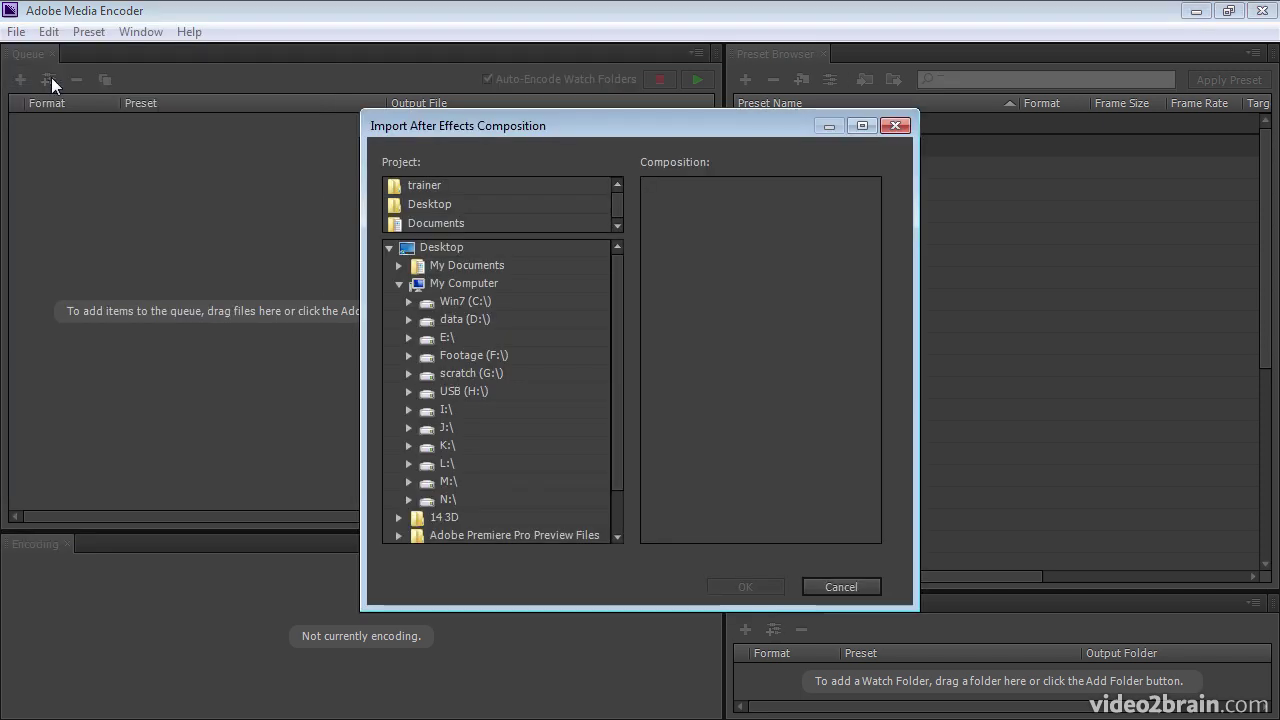
{"action": "left_click", "coordinate": [409, 320]}
{"action": "left_click", "coordinate": [420, 446]}
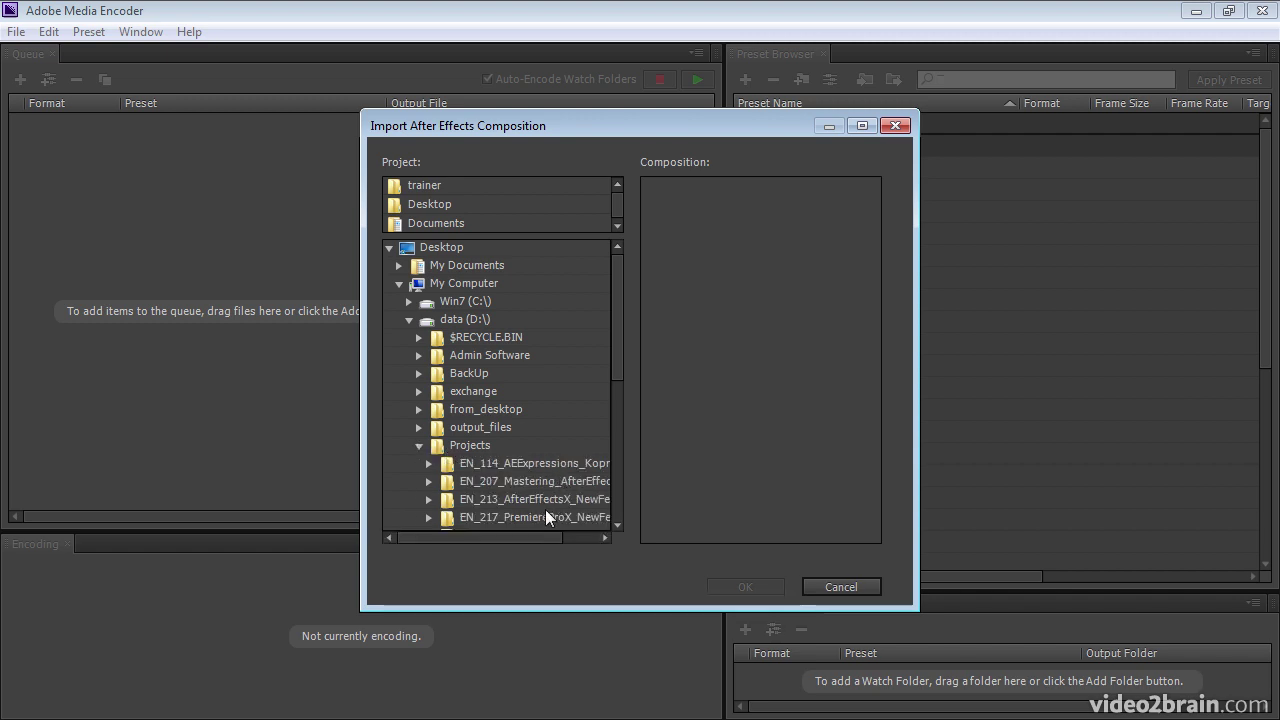
{"action": "double_click", "coordinate": [542, 484]}
{"action": "double_click", "coordinate": [498, 500]}
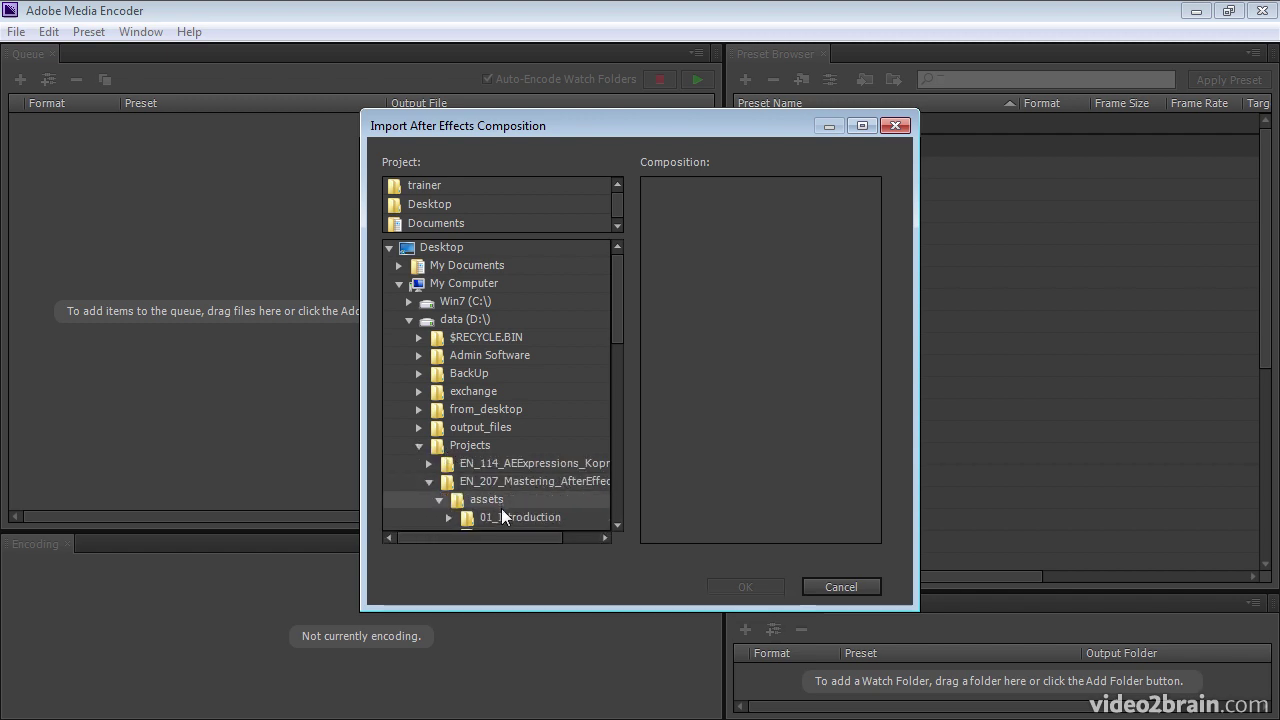
Add the future_ section_final_H264_1080p comp from 01_Introduction/introducing.aep to the queue.
{"action": "scroll", "coordinate": [616, 332], "scroll_direction": "down", "scroll_amount": 2}
{"action": "double_click", "coordinate": [529, 404]}
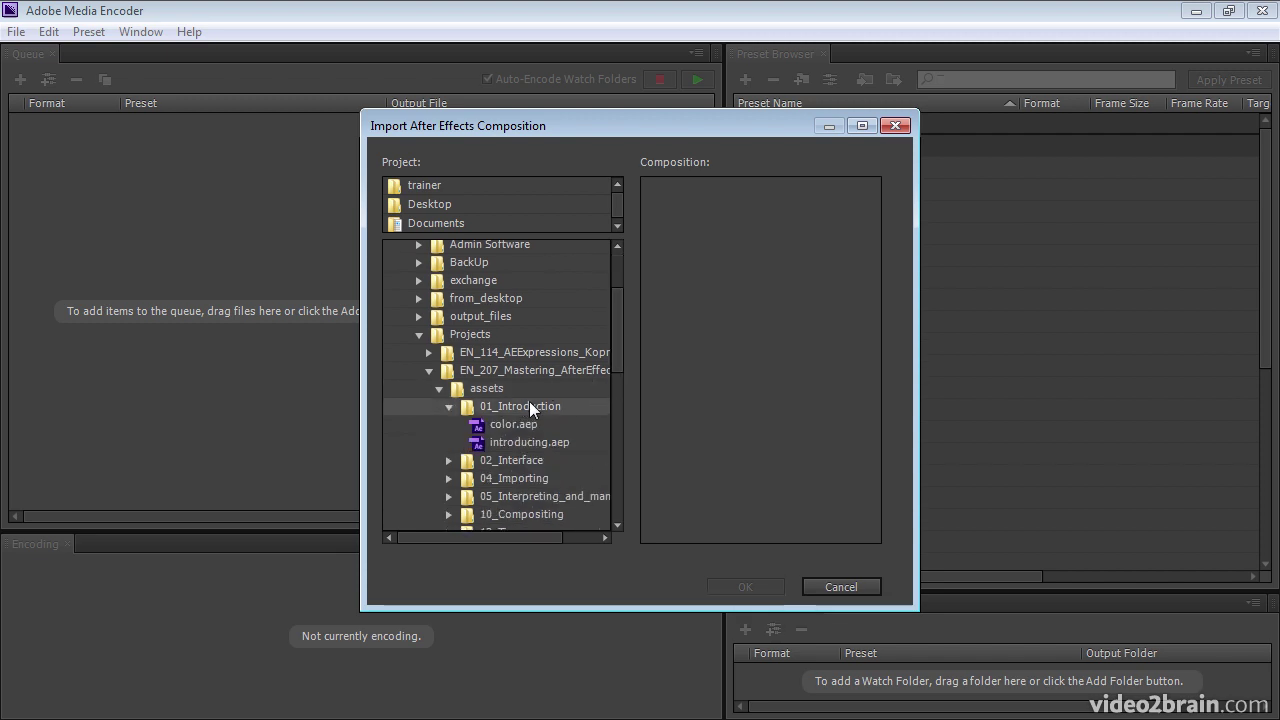
{"action": "left_click", "coordinate": [516, 442]}
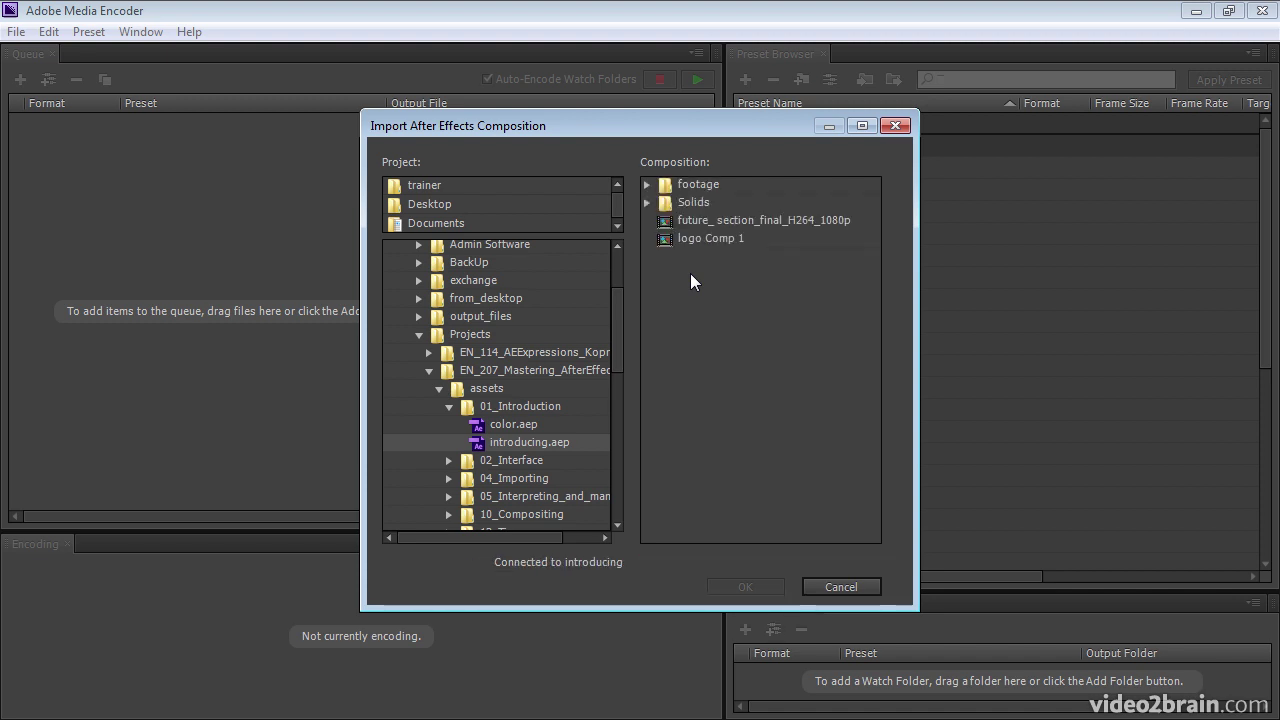
{"action": "left_click", "coordinate": [670, 222]}
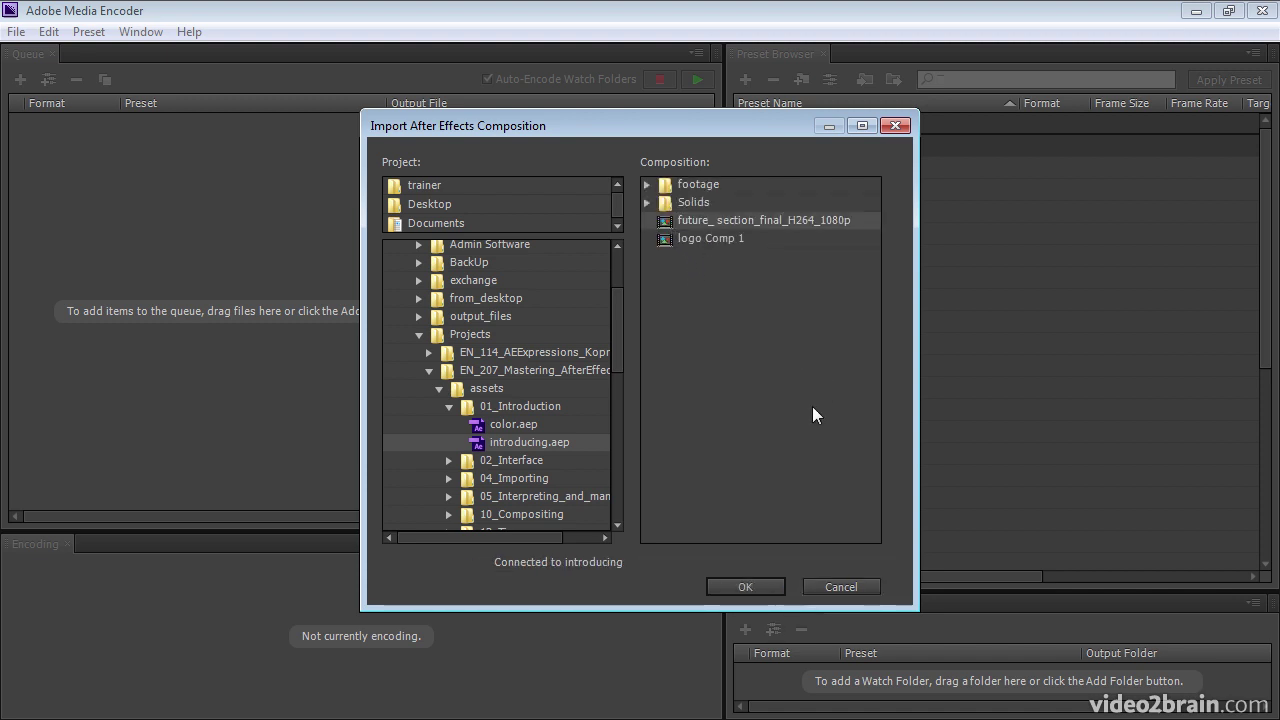
{"action": "left_click", "coordinate": [745, 587]}
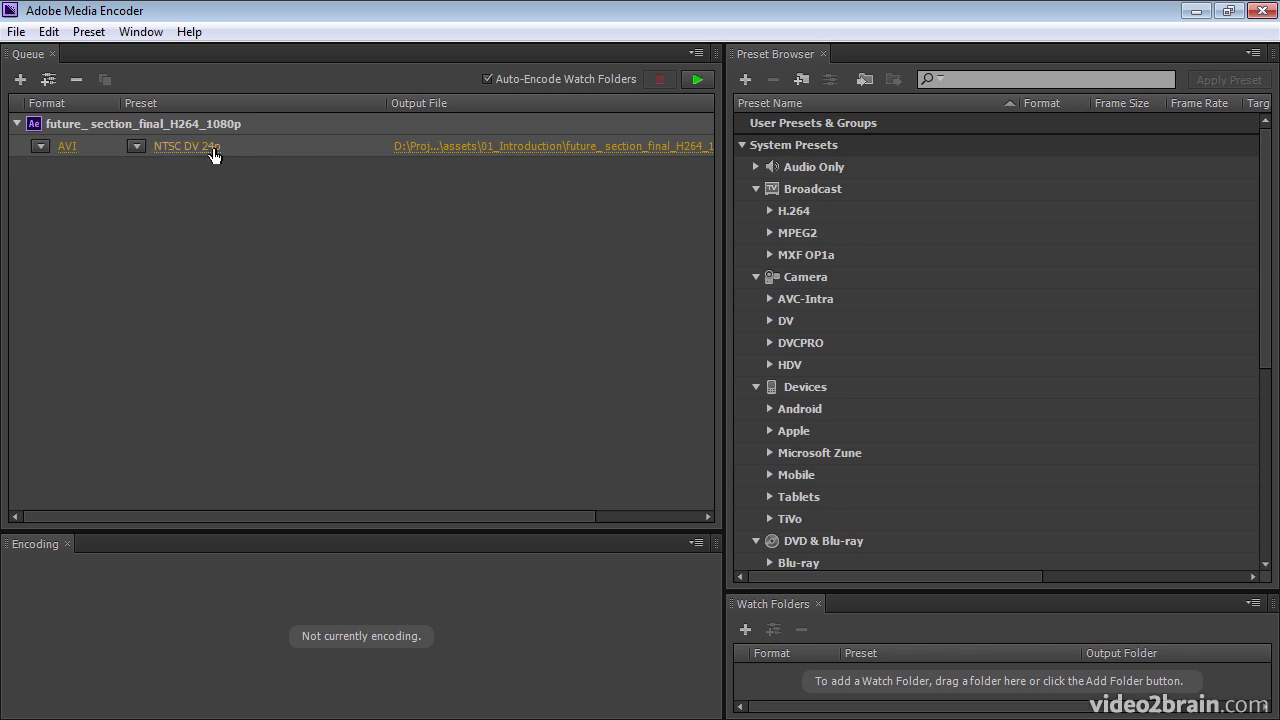
{"action": "left_click", "coordinate": [136, 147]}
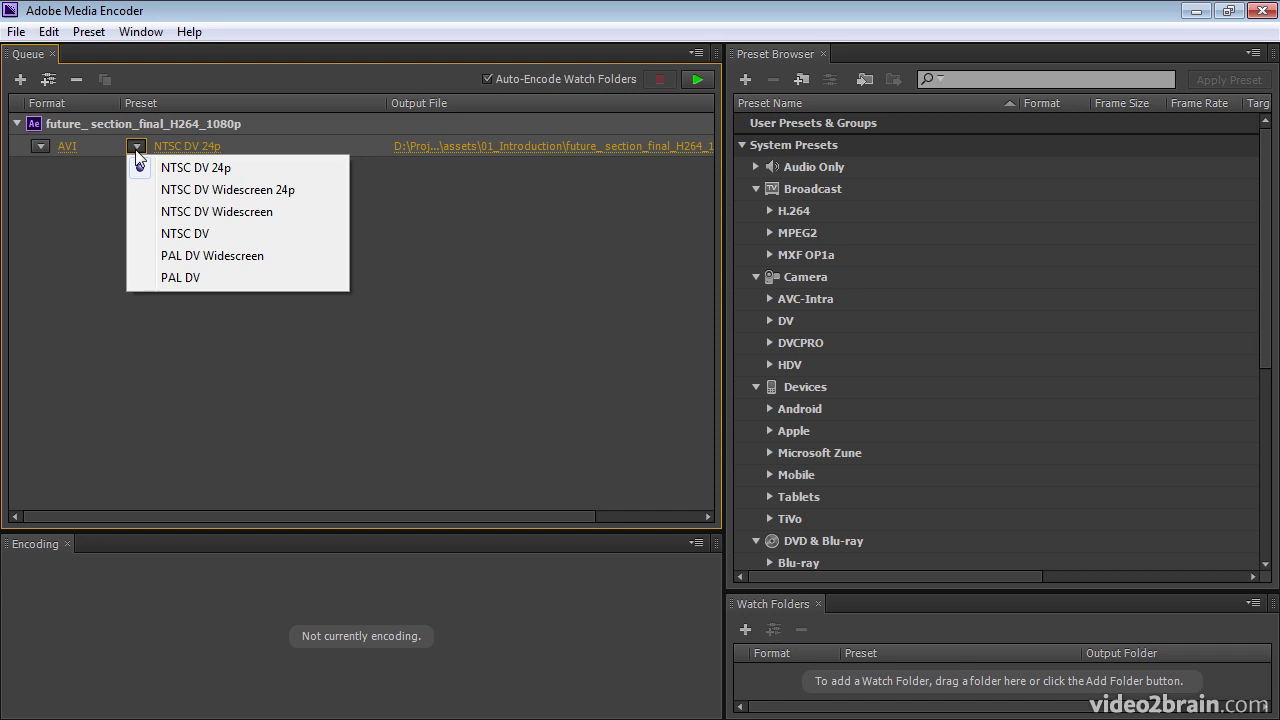
{"action": "left_click", "coordinate": [135, 147]}
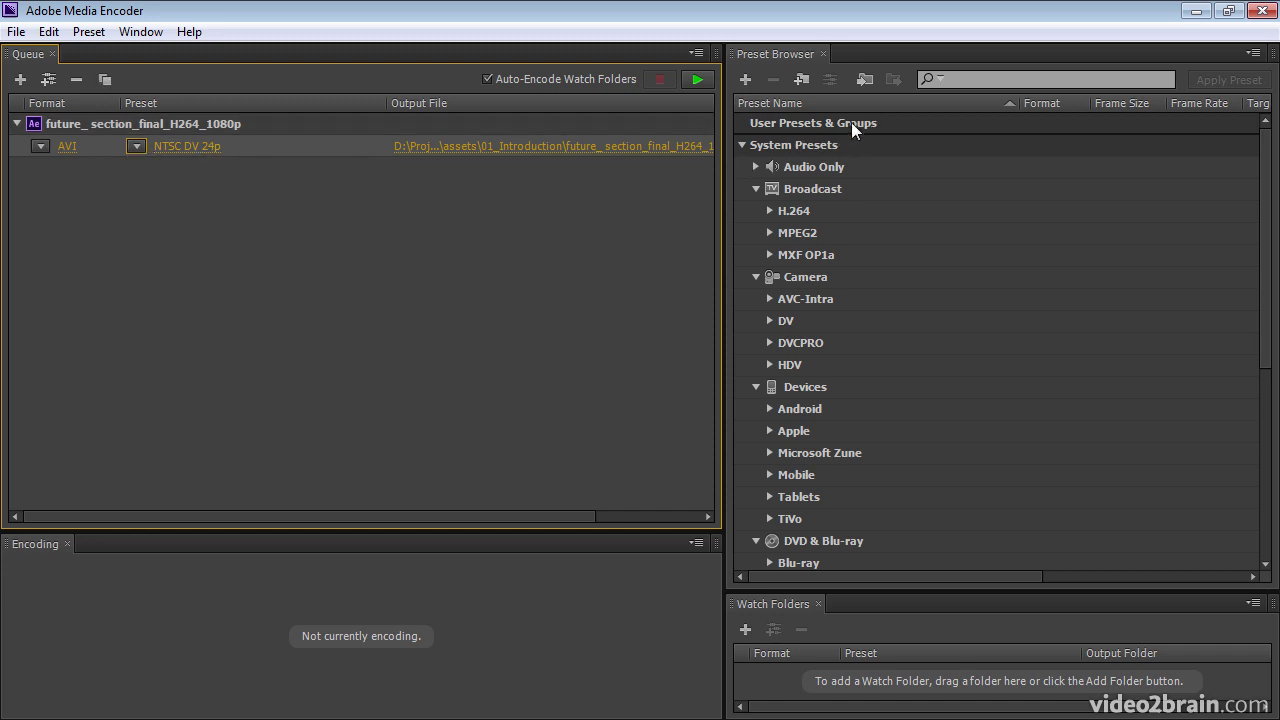
Search presets for 'vimeo' and apply Vimeo HD 1080p 25 to the queued composition.
{"action": "left_click", "coordinate": [982, 83]}
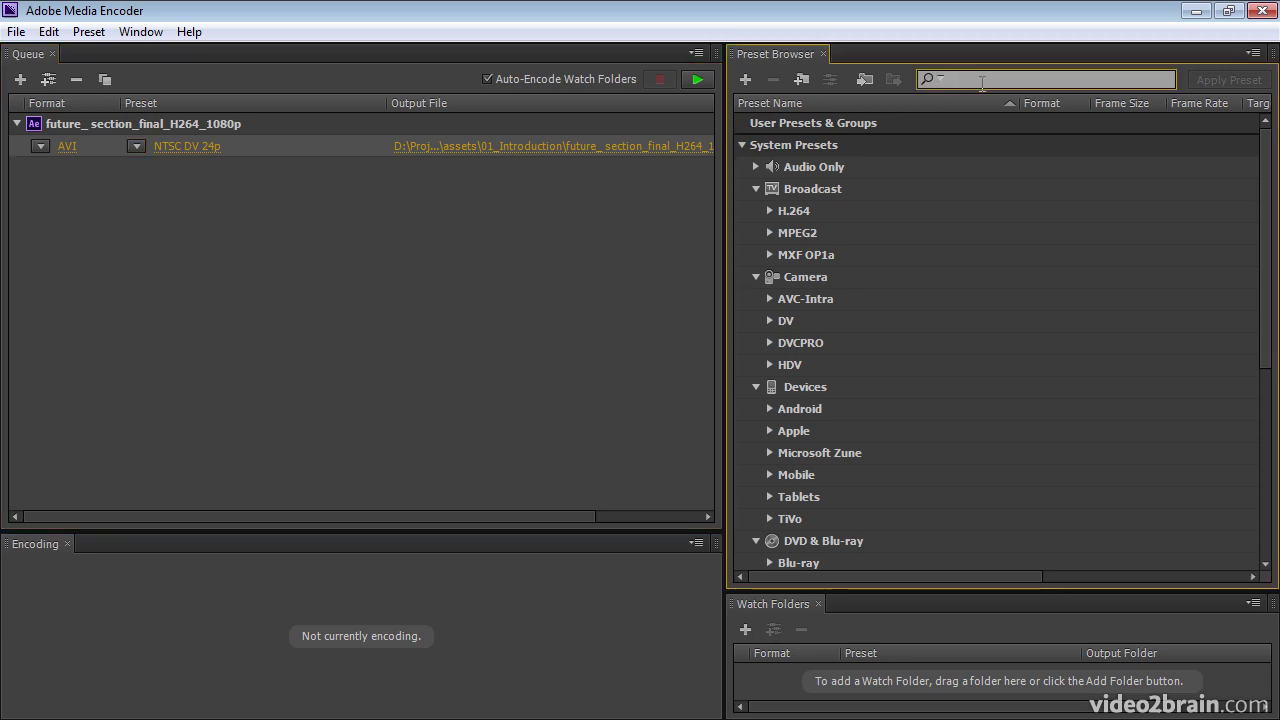
{"action": "type", "text": "vi"}
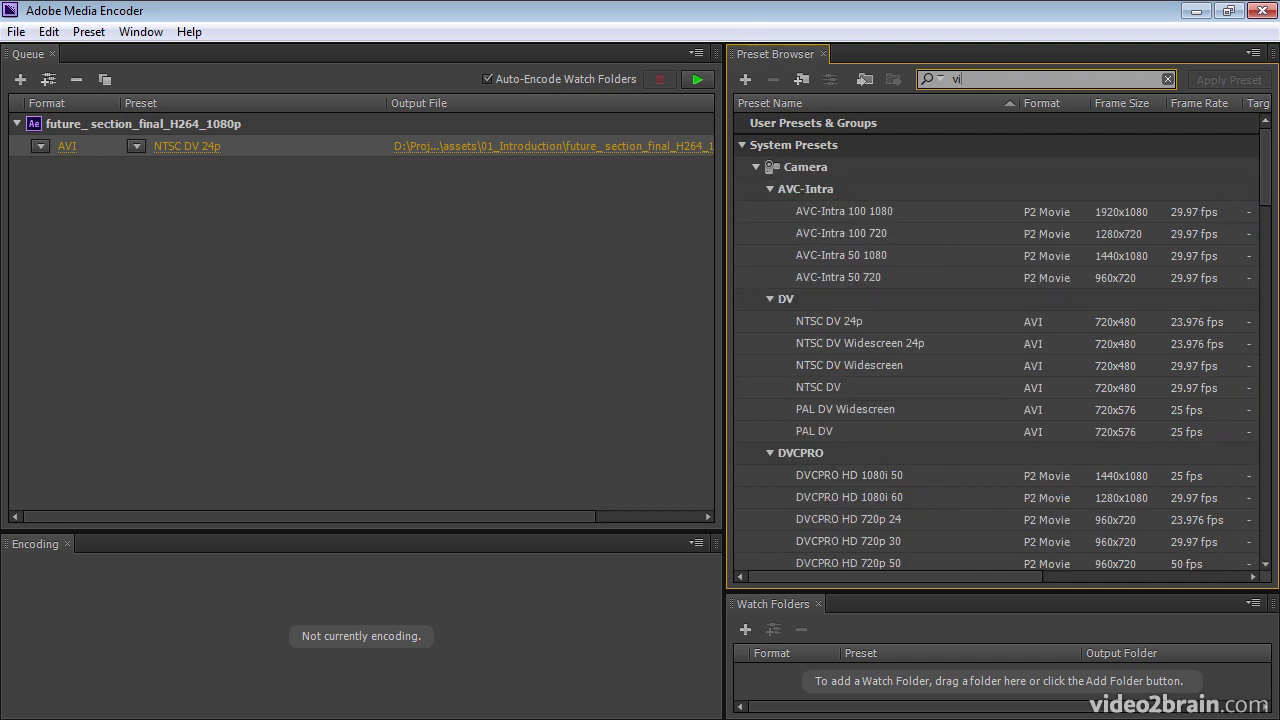
{"action": "type", "text": "meo"}
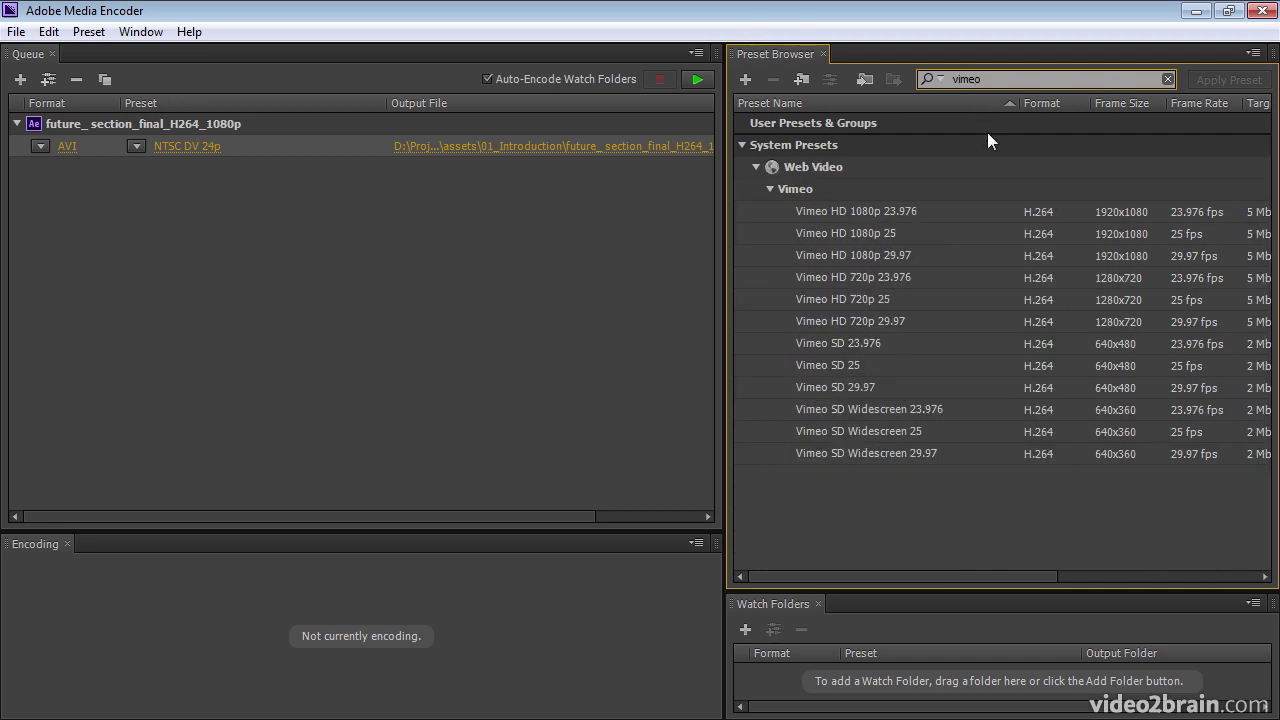
{"action": "left_click", "coordinate": [851, 238]}
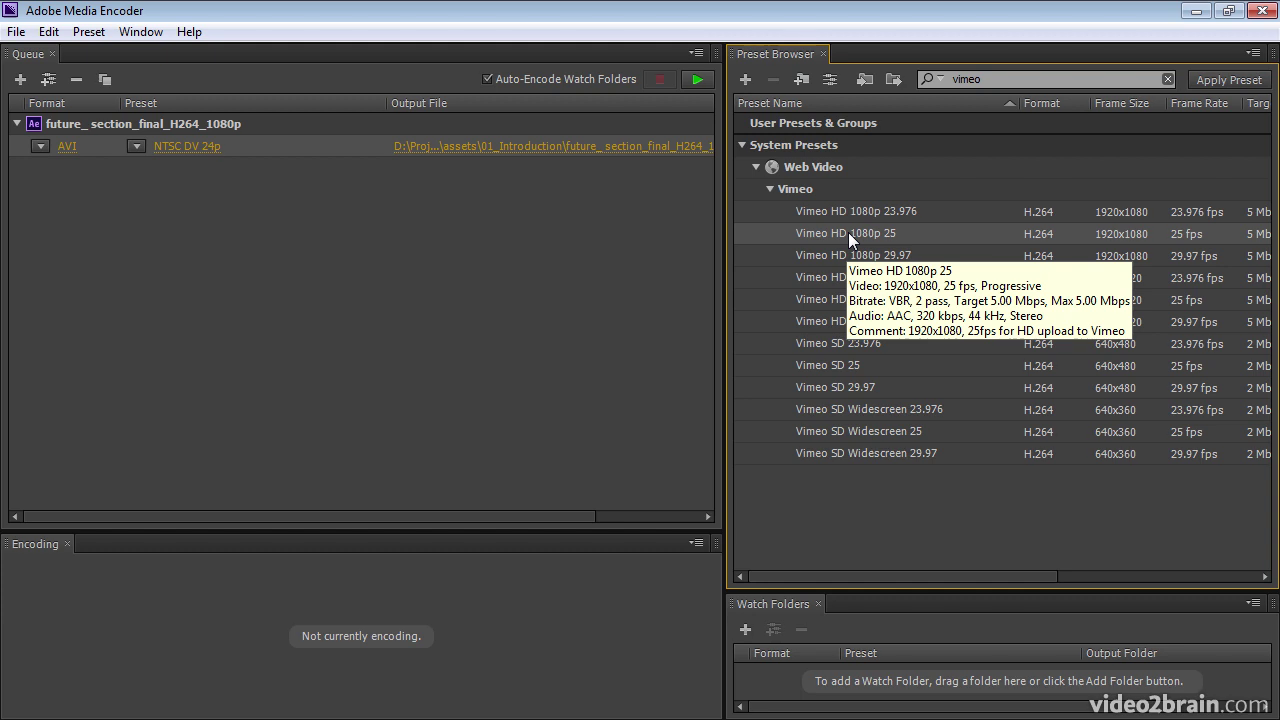
{"action": "left_click_drag", "start_coordinate": [848, 232], "coordinate": [213, 151]}
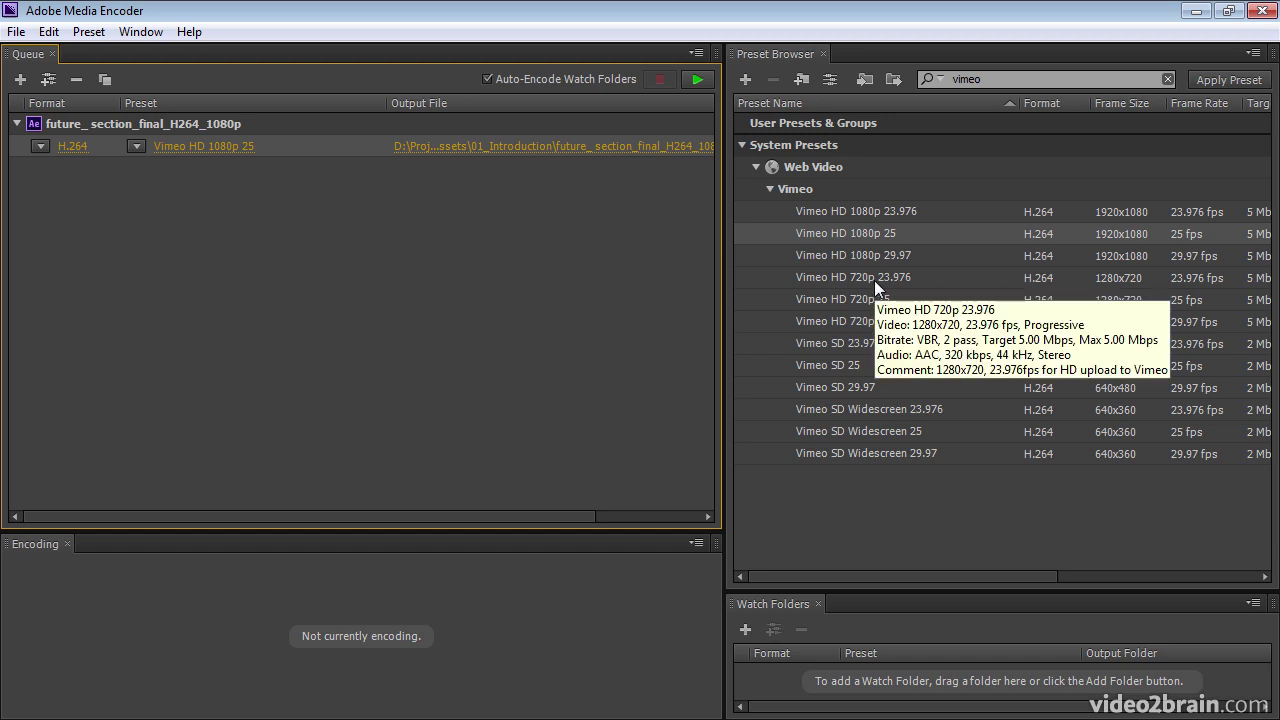
{"action": "left_click", "coordinate": [1008, 80]}
Search 'ipad' and add the Apple TV, iPad, iPhone 4 and newer - 720p 25 preset as an output.
{"action": "double_click", "coordinate": [1008, 80]}
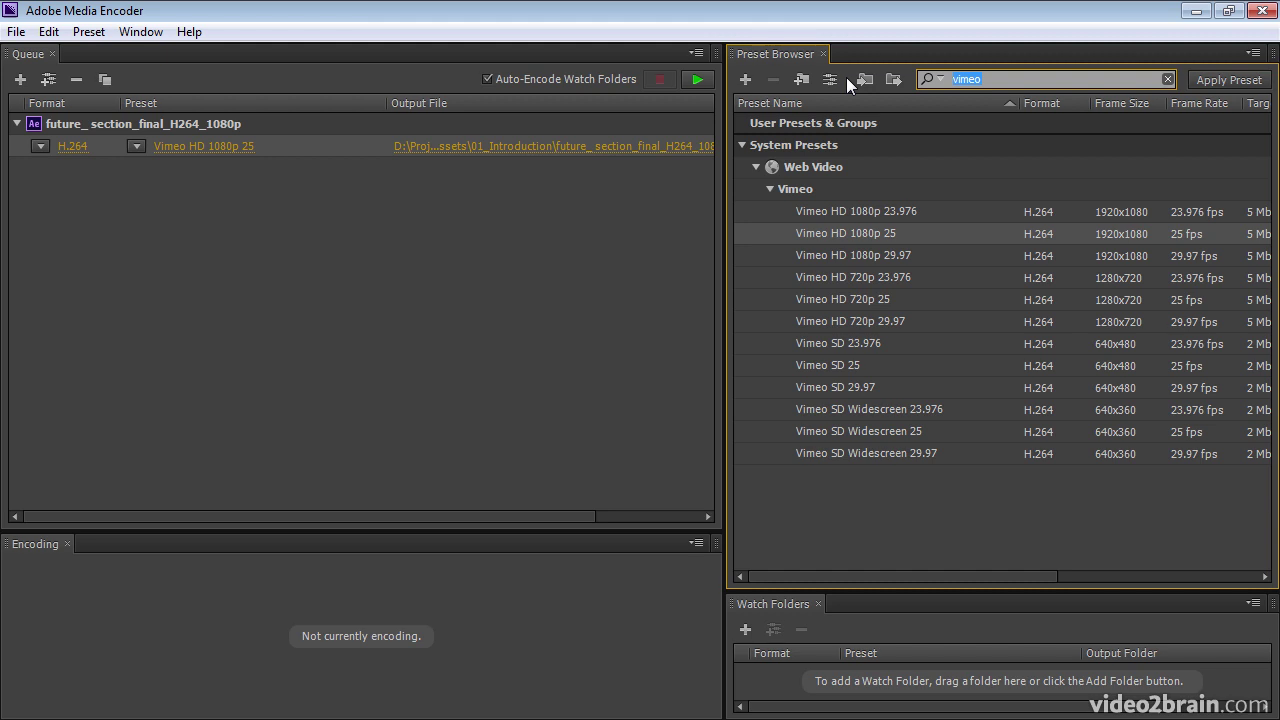
{"action": "type", "text": "ipad"}
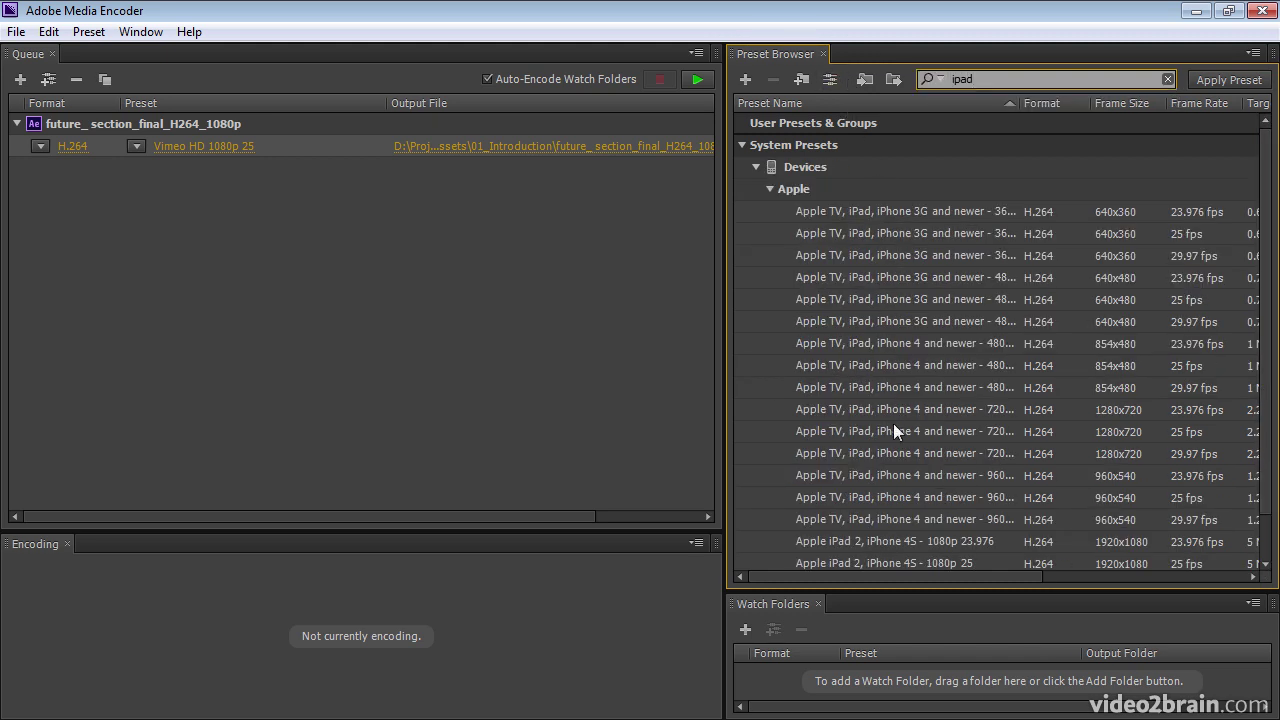
{"action": "mouse_move", "coordinate": [893, 423]}
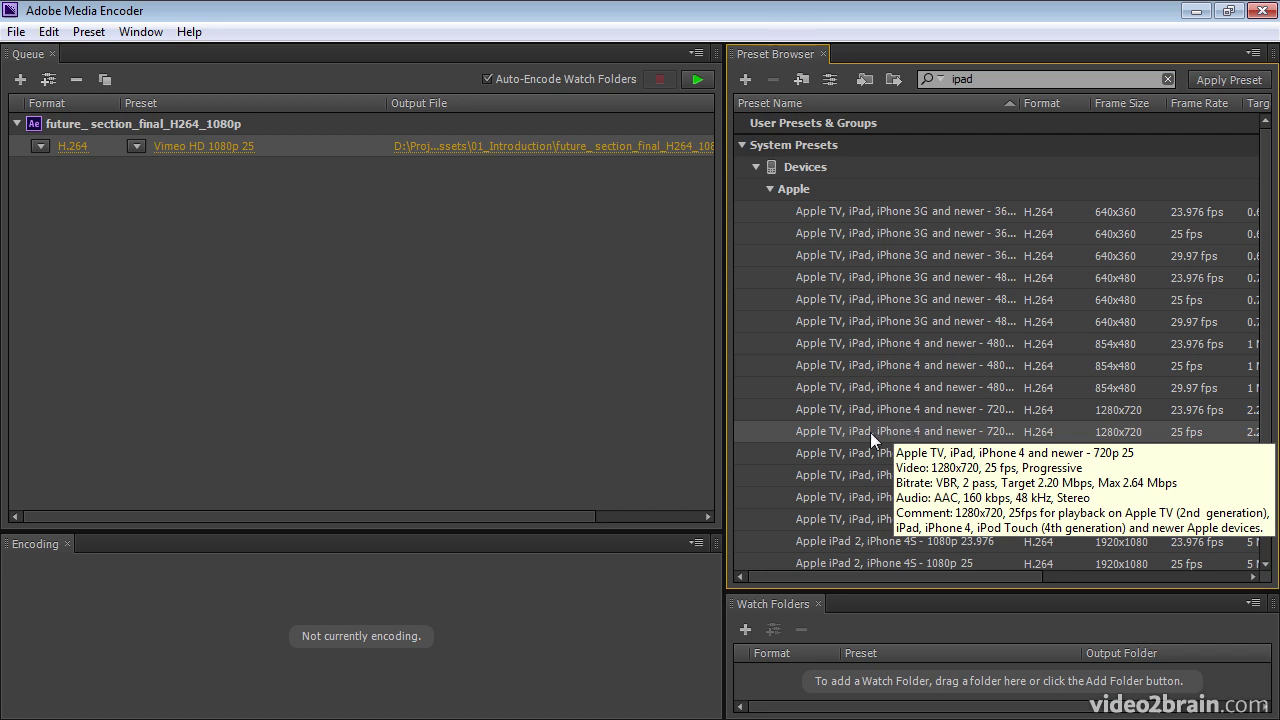
{"action": "left_click_drag", "start_coordinate": [870, 432], "coordinate": [103, 170]}
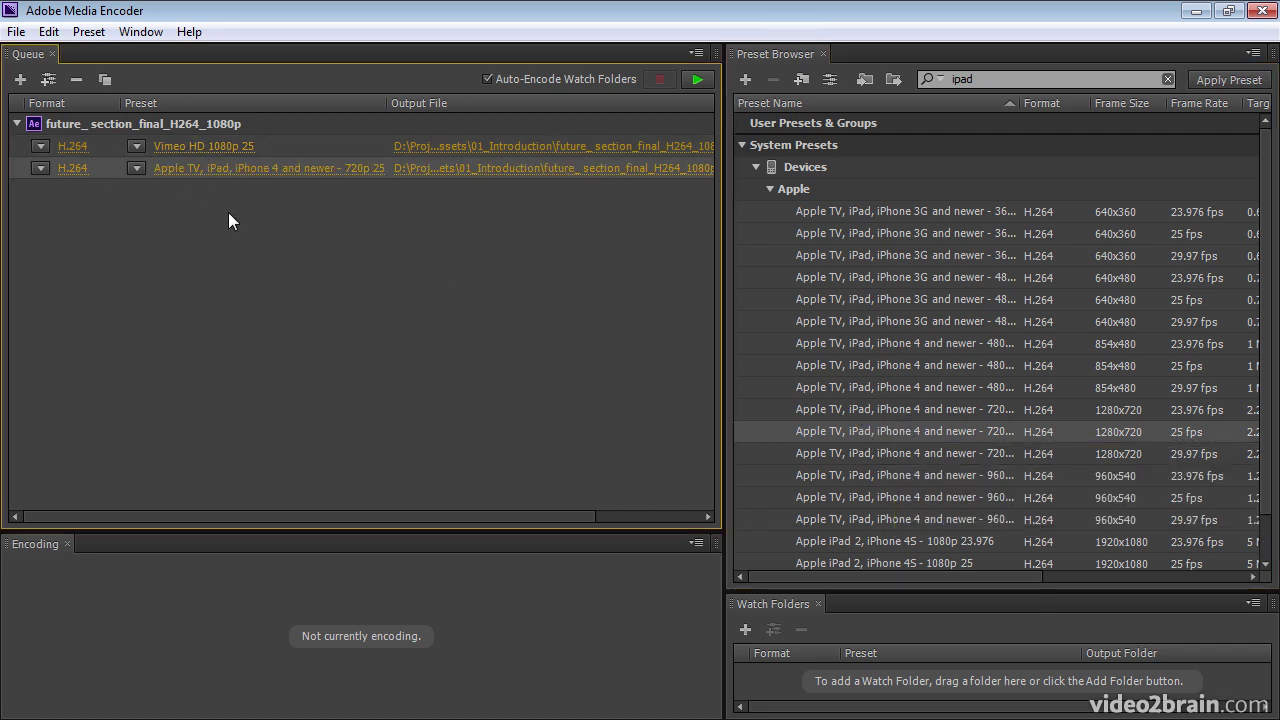
{"action": "left_click", "coordinate": [768, 188]}
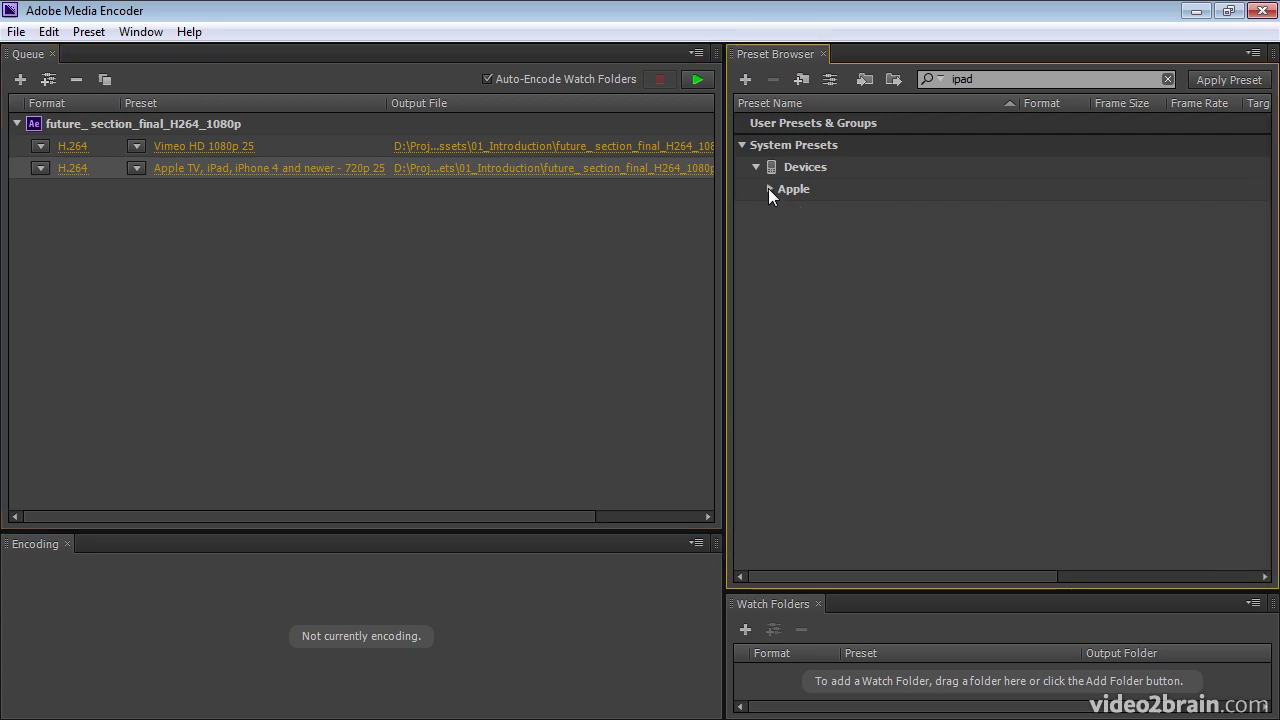
Clear the search and add Android Phone & Tablet - 960x540 25 as the third output.
{"action": "left_click", "coordinate": [1166, 79]}
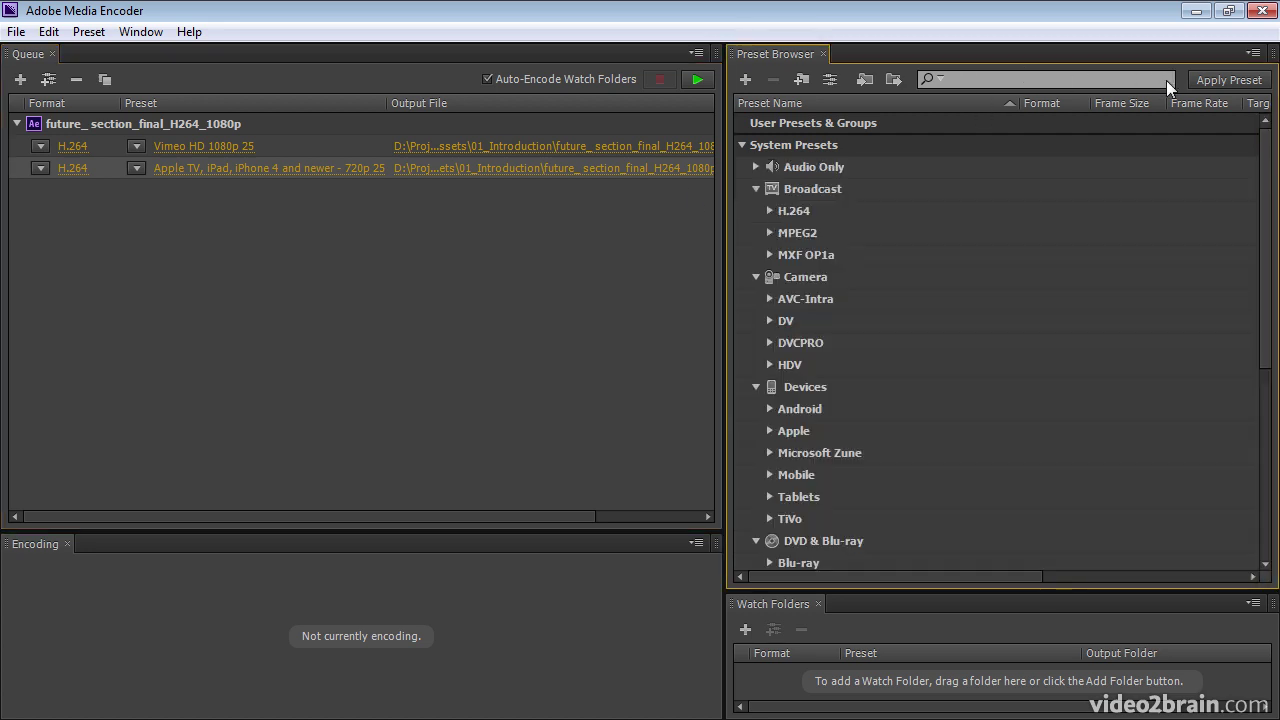
{"action": "left_click", "coordinate": [1031, 80]}
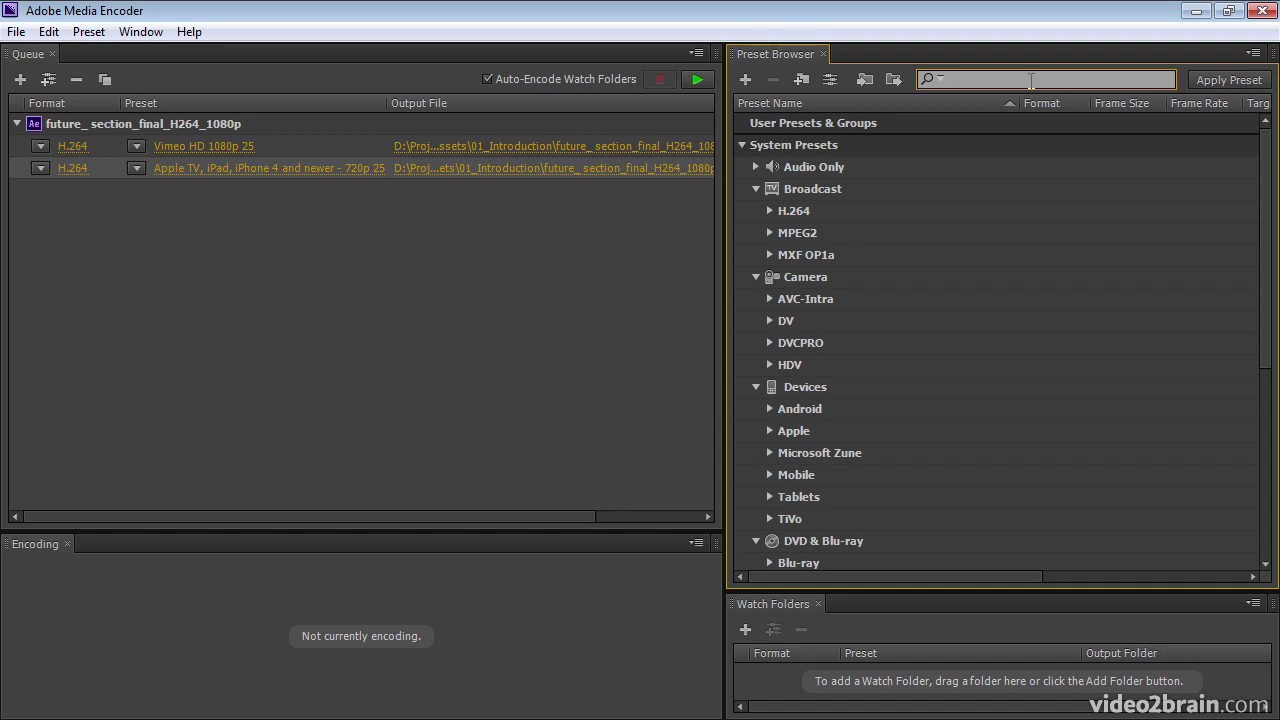
{"action": "left_click", "coordinate": [768, 408]}
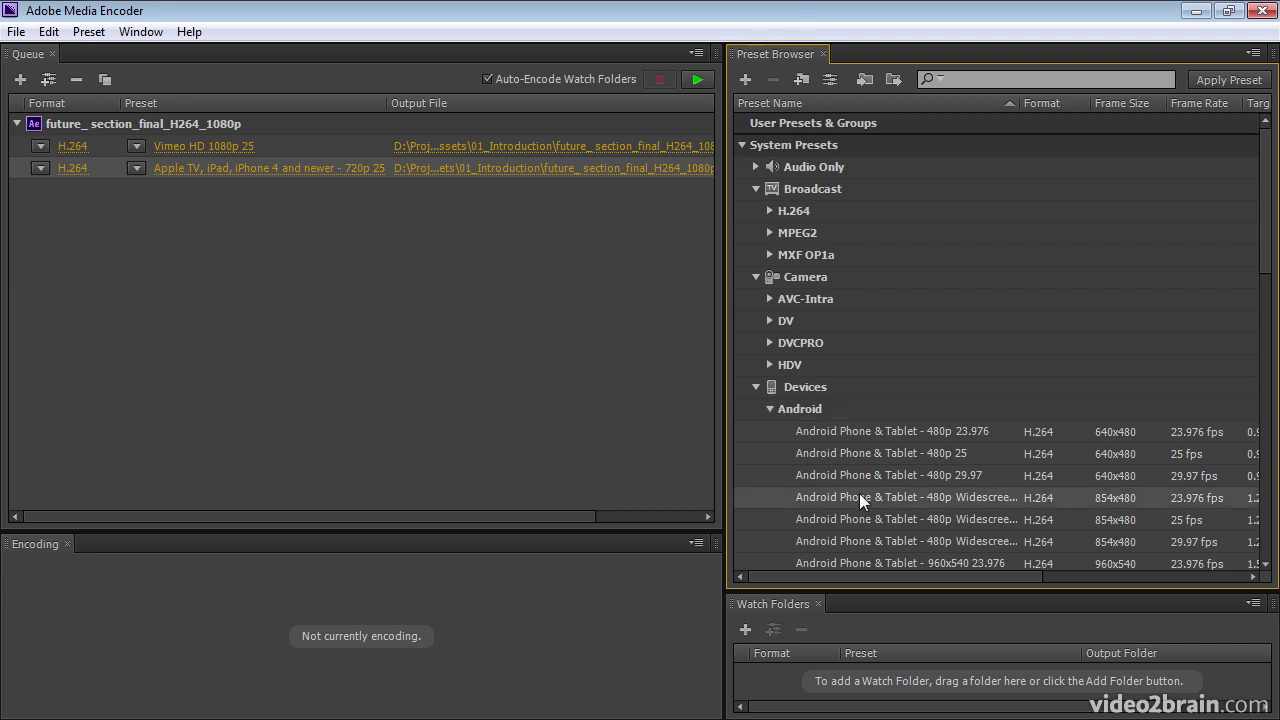
{"action": "scroll", "coordinate": [859, 493], "scroll_direction": "down", "scroll_amount": 2}
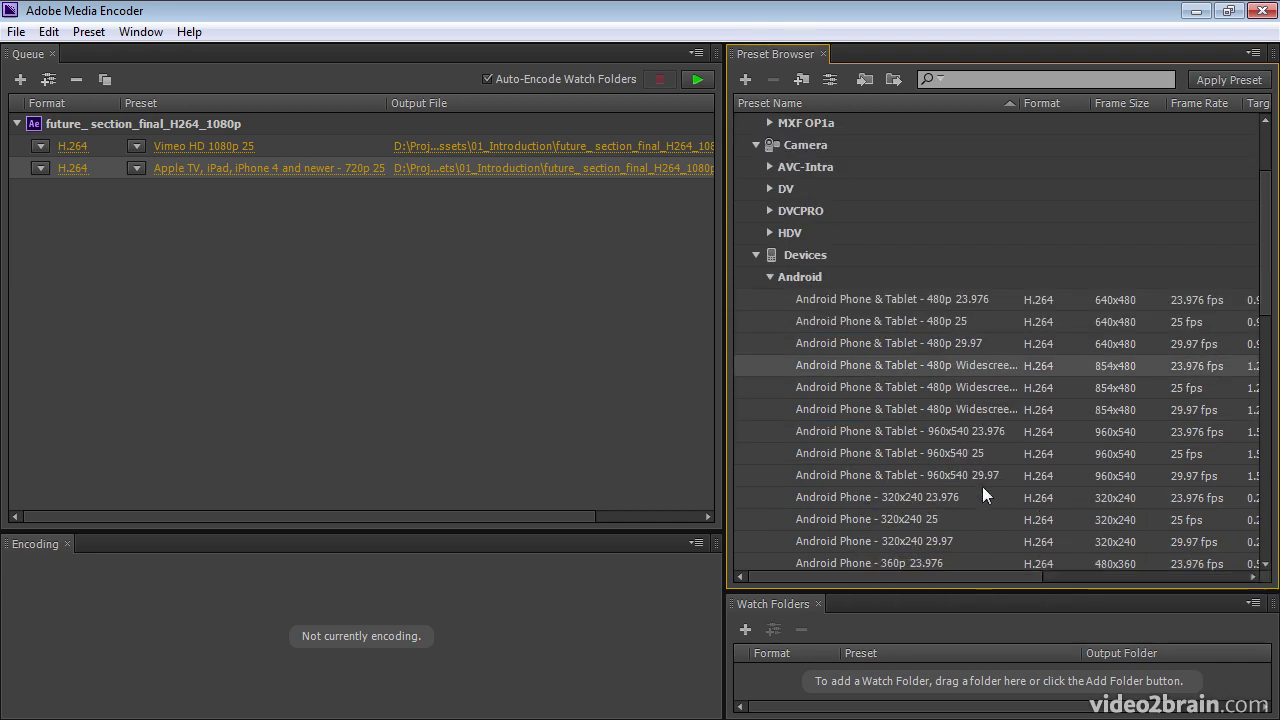
{"action": "left_click", "coordinate": [884, 455]}
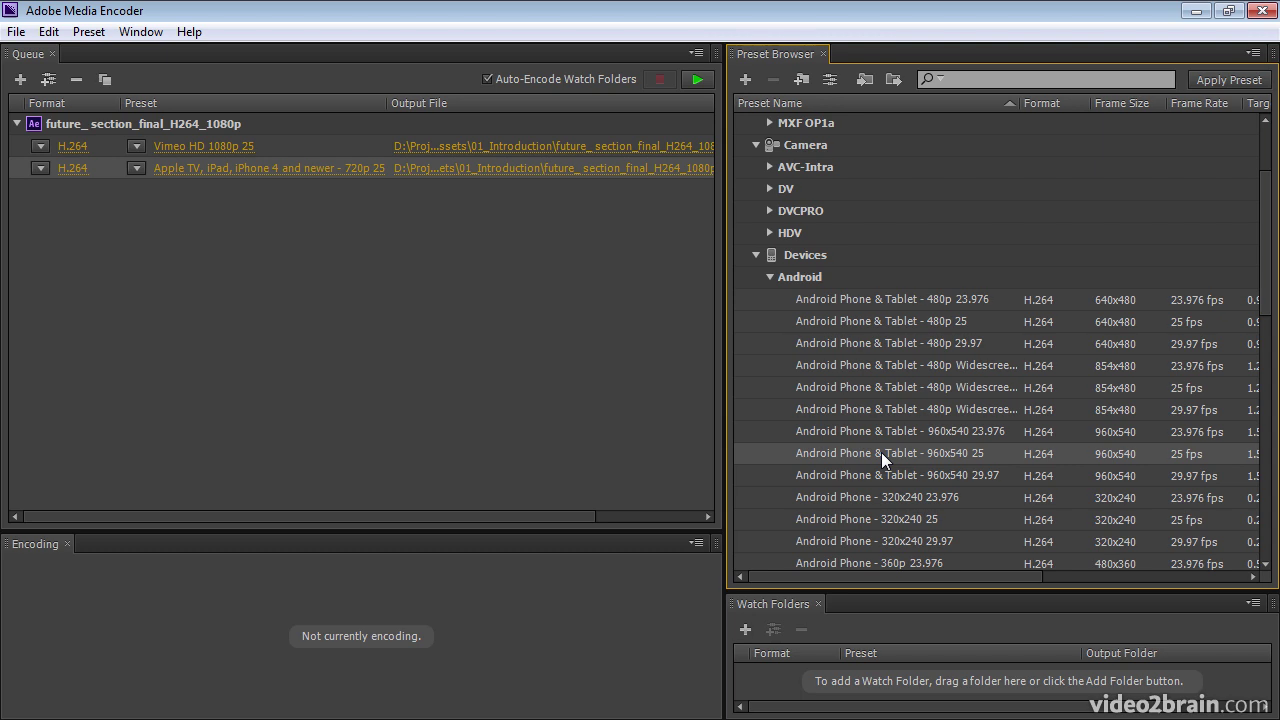
{"action": "left_click_drag", "start_coordinate": [881, 452], "coordinate": [393, 324]}
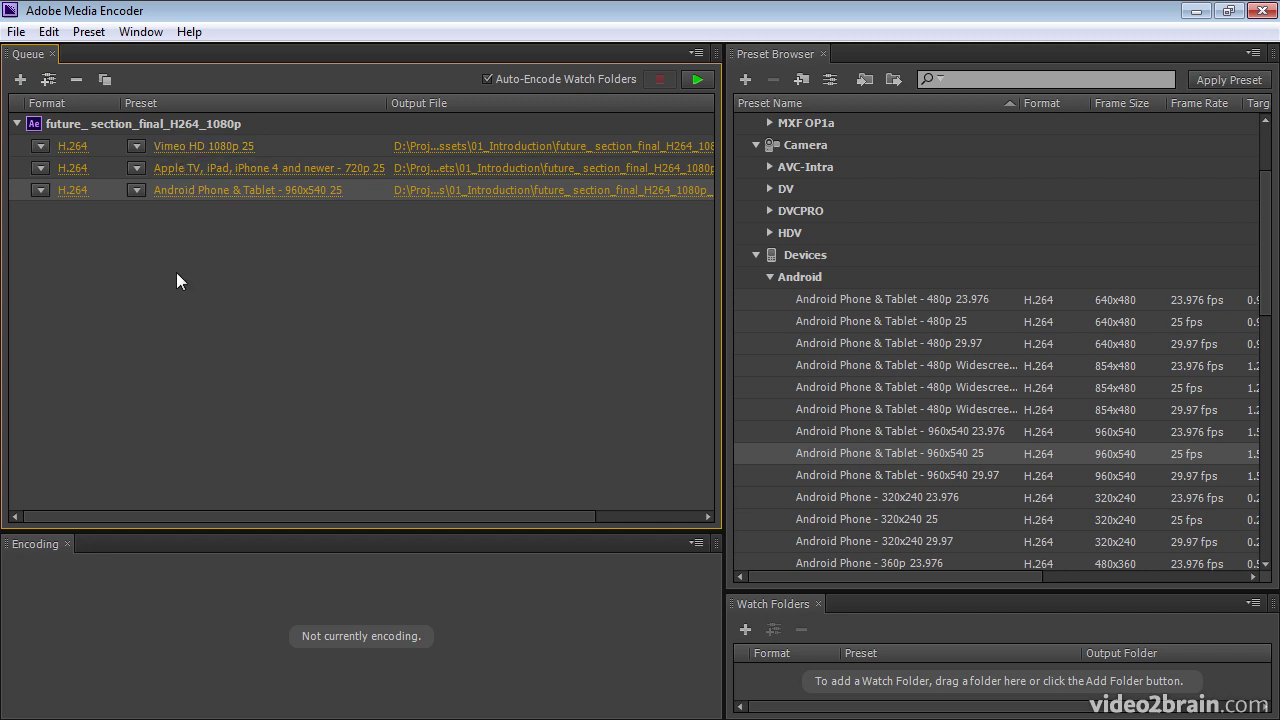
Start encoding all three outputs and enlarge the encoding progress and Watch Folders areas.
{"action": "left_click", "coordinate": [696, 78]}
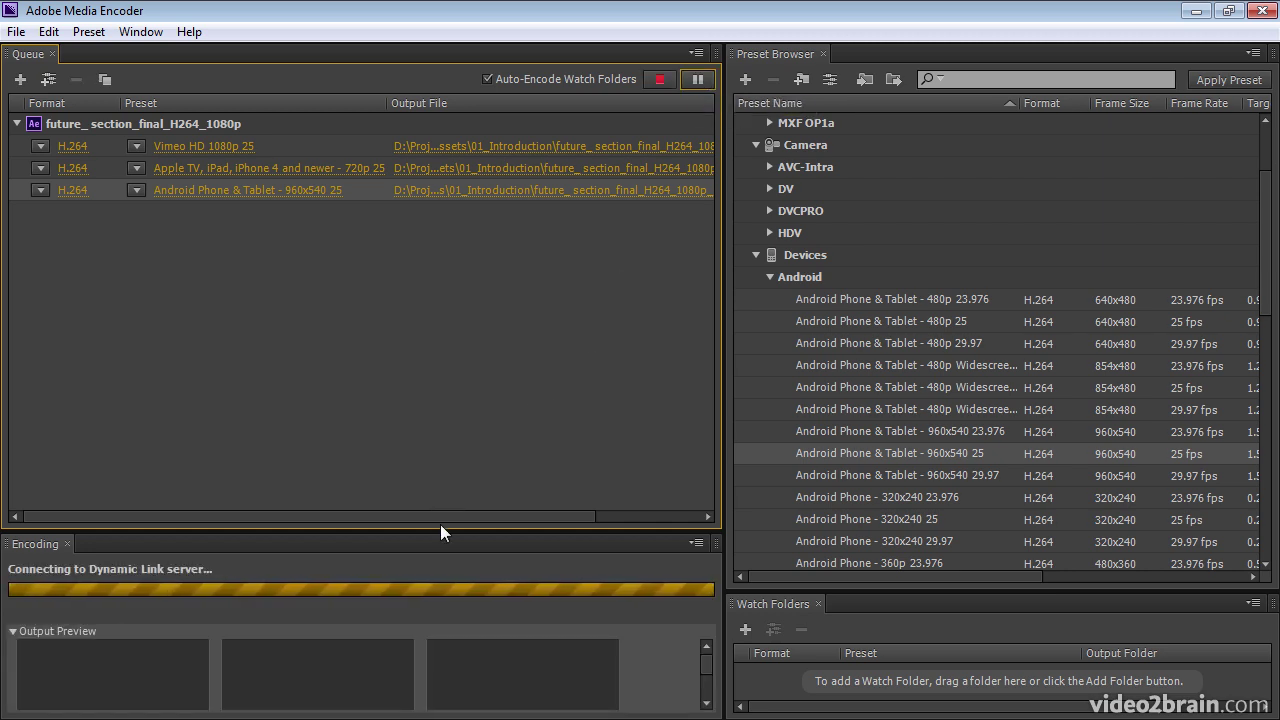
{"action": "left_click_drag", "start_coordinate": [441, 530], "coordinate": [455, 391]}
{"action": "mouse_move", "coordinate": [85, 547]}
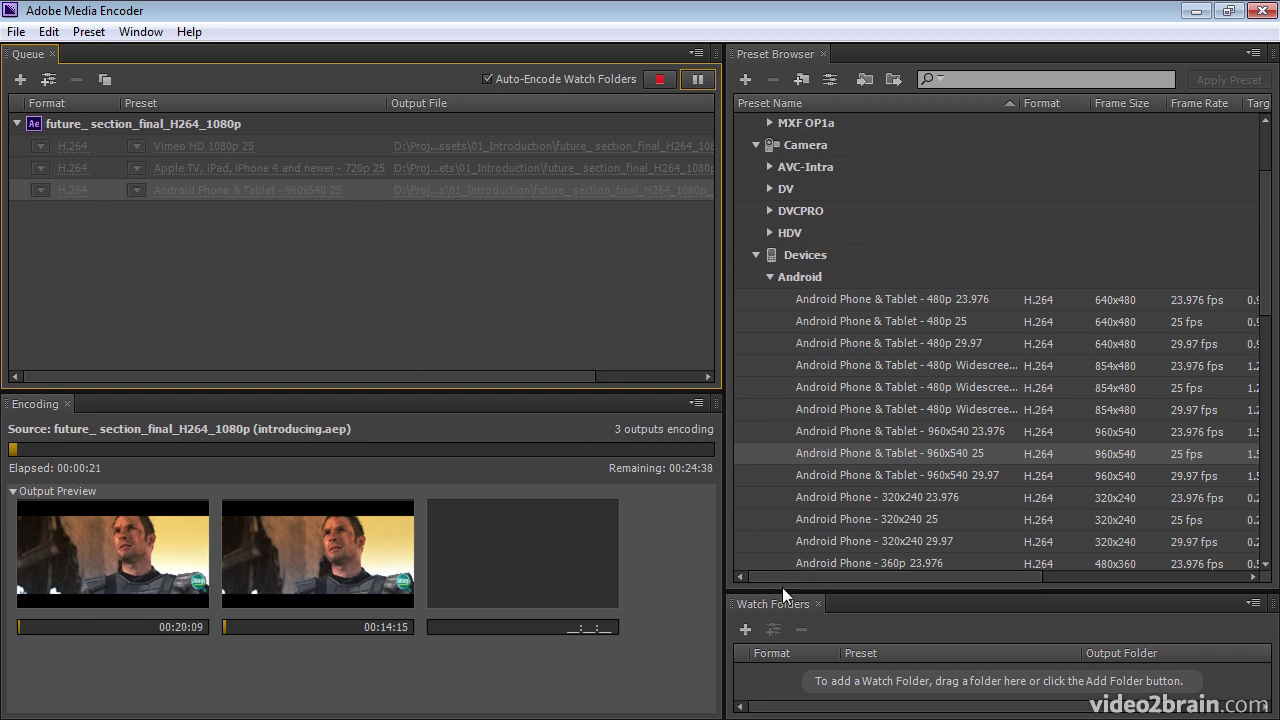
{"action": "left_click_drag", "start_coordinate": [781, 591], "coordinate": [780, 480]}
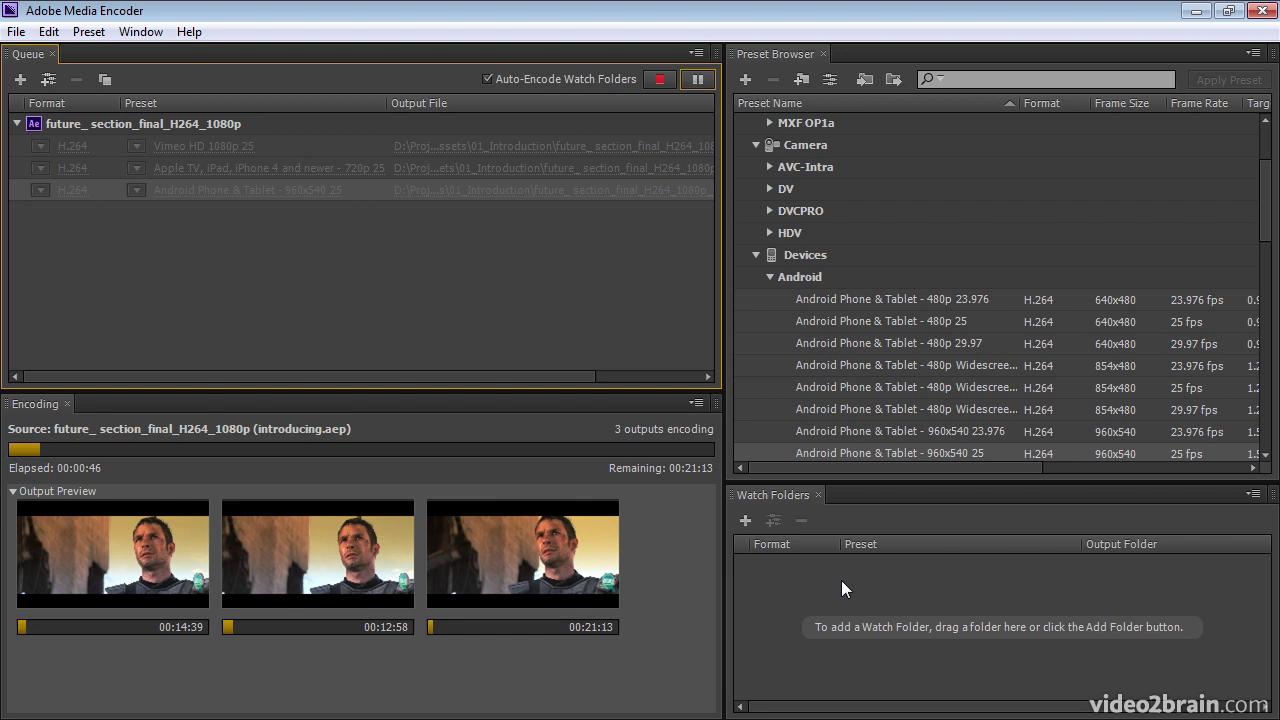
Open the Choose a Folder to Watch dialog from the Watch Folders panel's Add Folder button.
{"action": "left_click", "coordinate": [744, 520]}
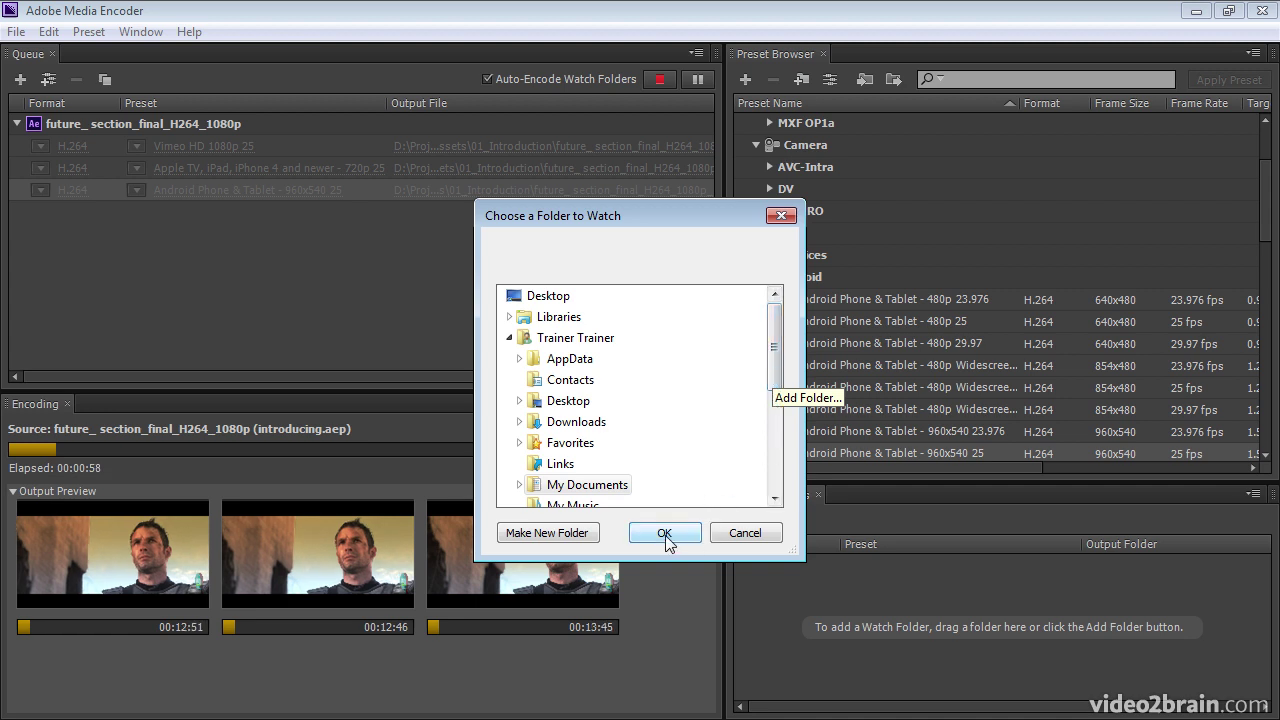
Cancel the watch folder dialog and pause the running encode at 1:27 elapsed.
{"action": "left_click", "coordinate": [755, 535]}
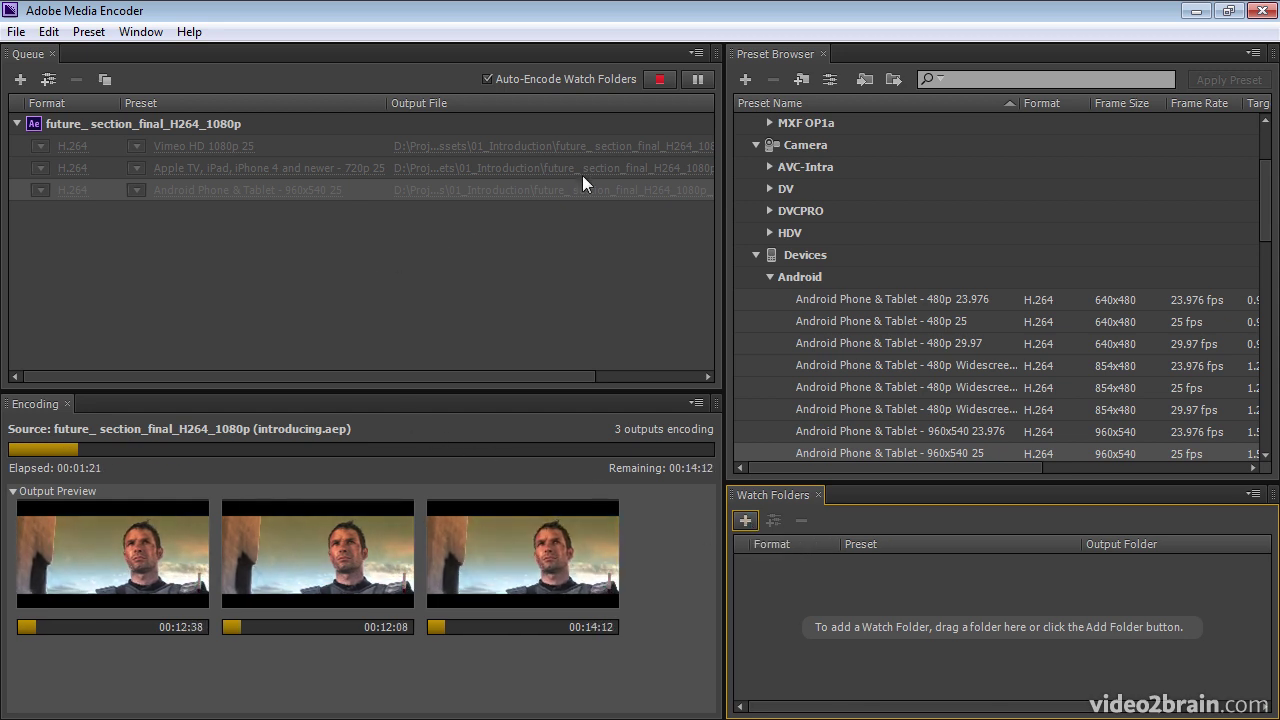
{"action": "left_click", "coordinate": [700, 83]}
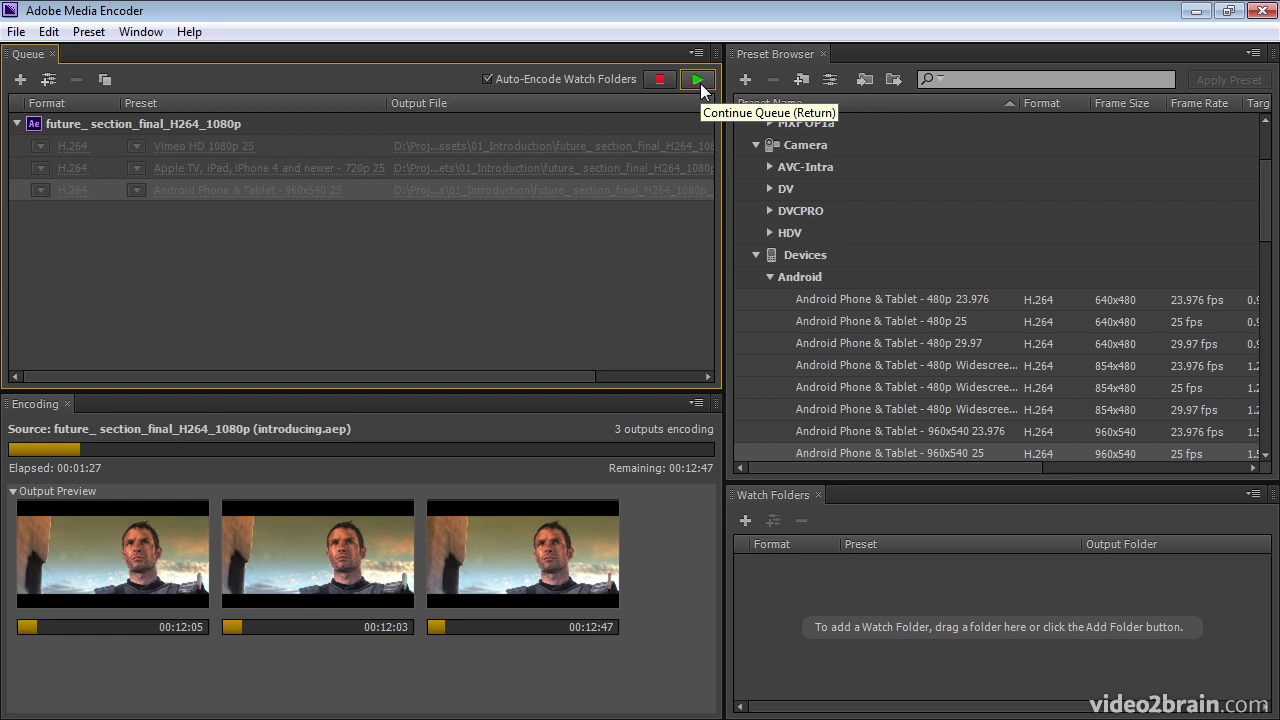